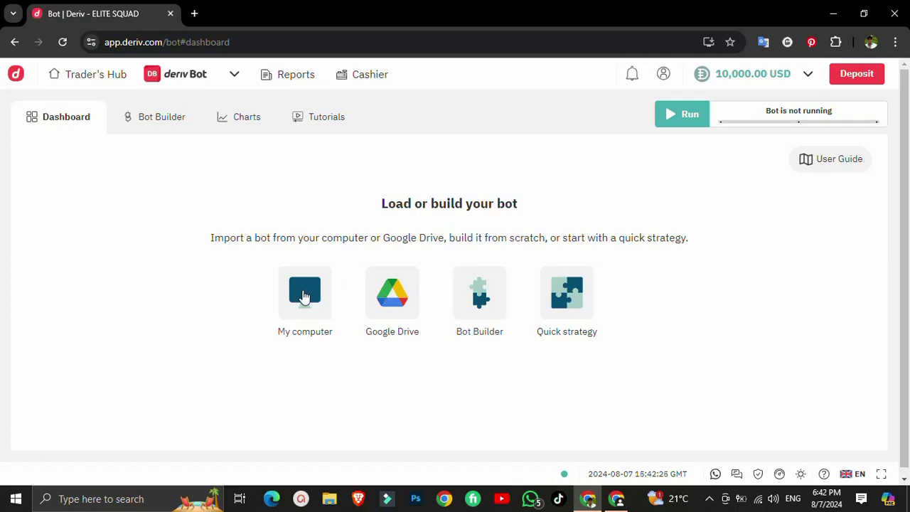
Step: Load the ELITE SQUAD strategy file from the computer's ODD & EVEN folder into the bot builder
left_click(304, 293)
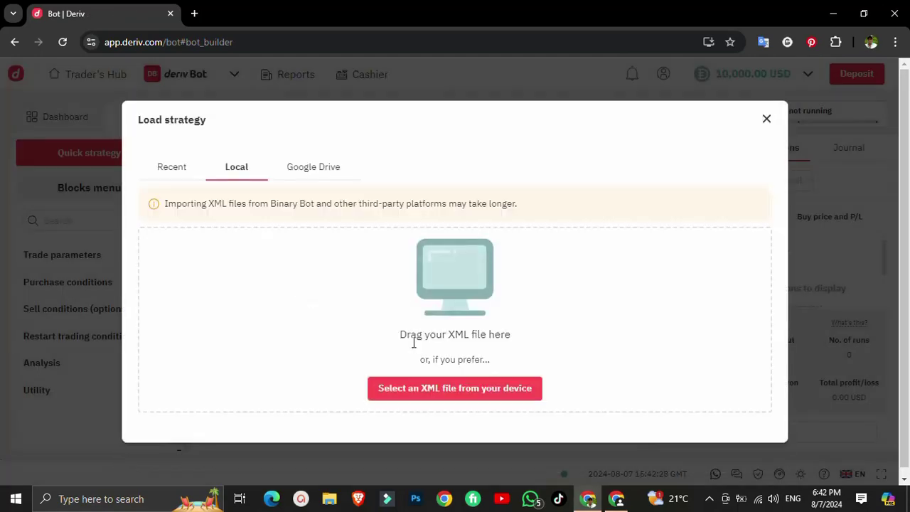
left_click(431, 396)
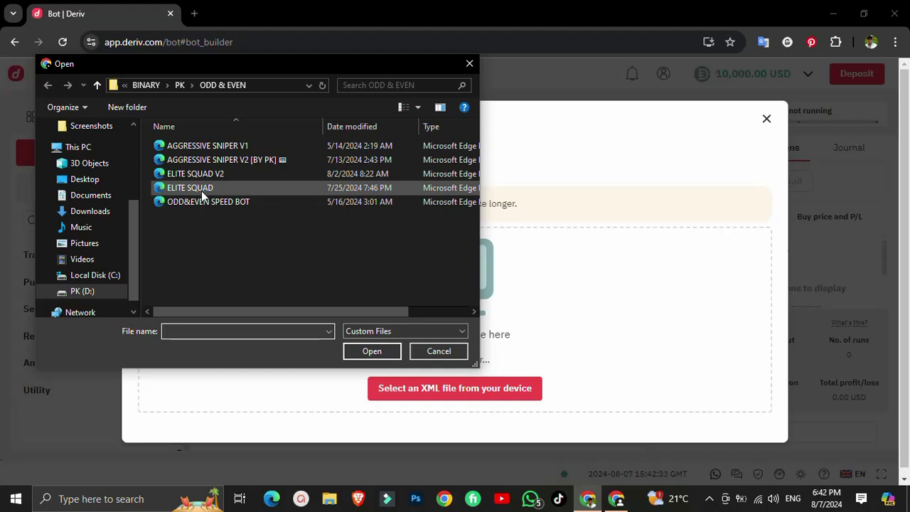
left_click(201, 190)
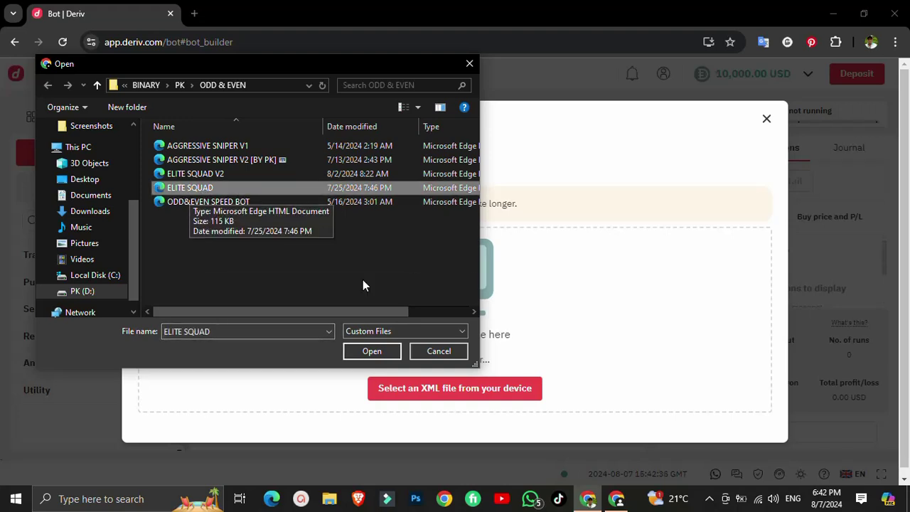
left_click(371, 350)
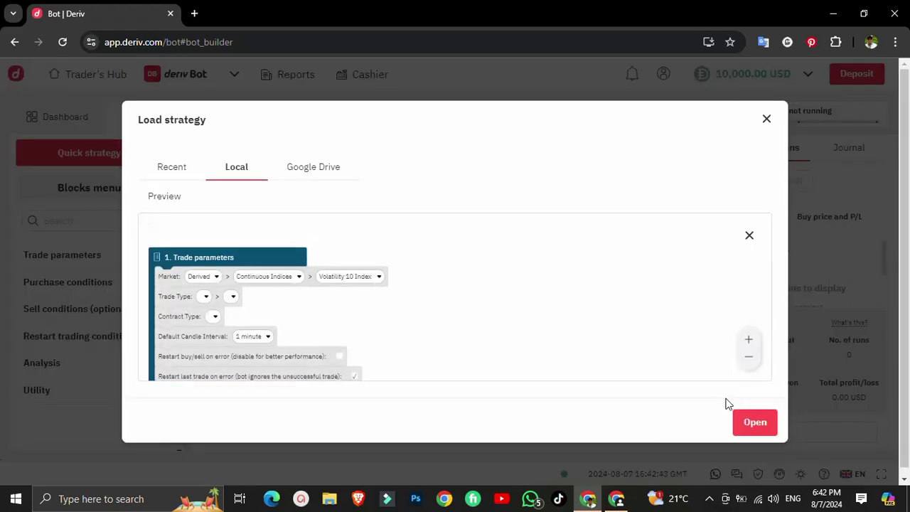
left_click(755, 422)
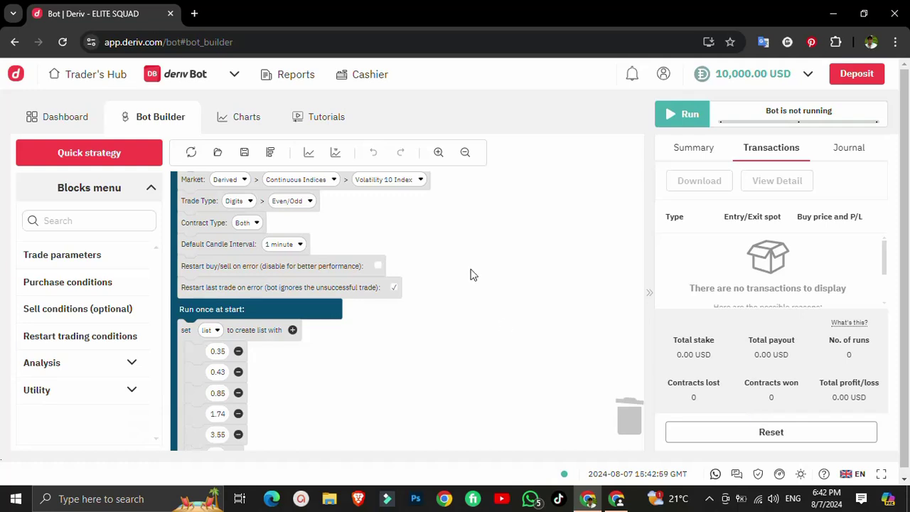
Step: Review the volatility indices offered for the market in the trade parameters
left_click(421, 180)
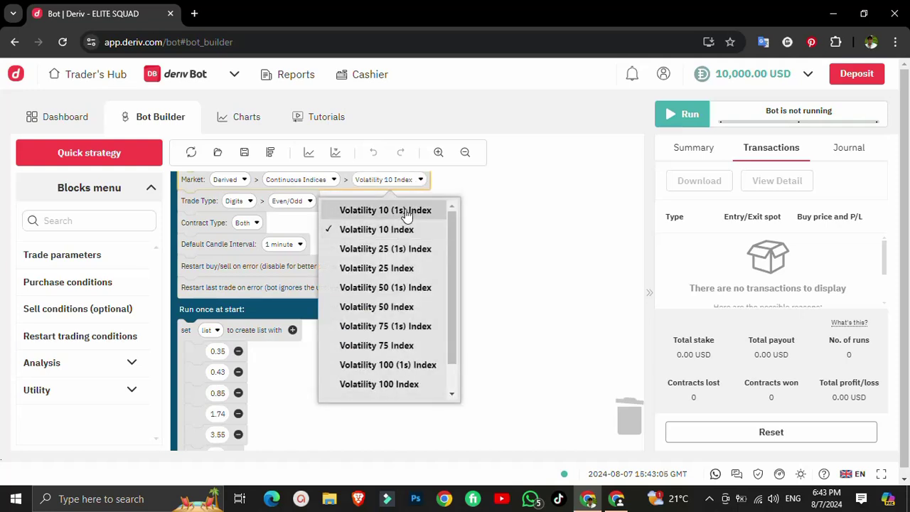
left_click(538, 224)
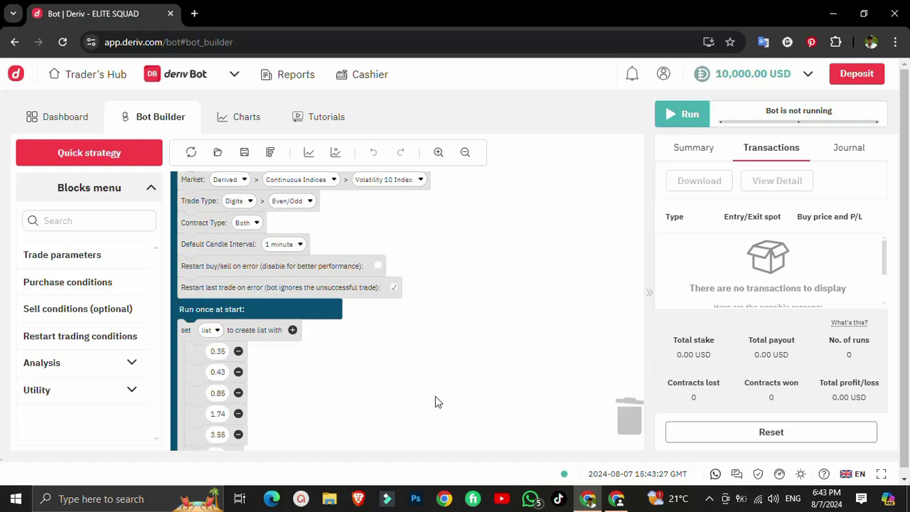
Step: Set the target profit to 50 and the stoploss to 100 in the ELITE SQUAD block
scroll(437, 388, "down", 1)
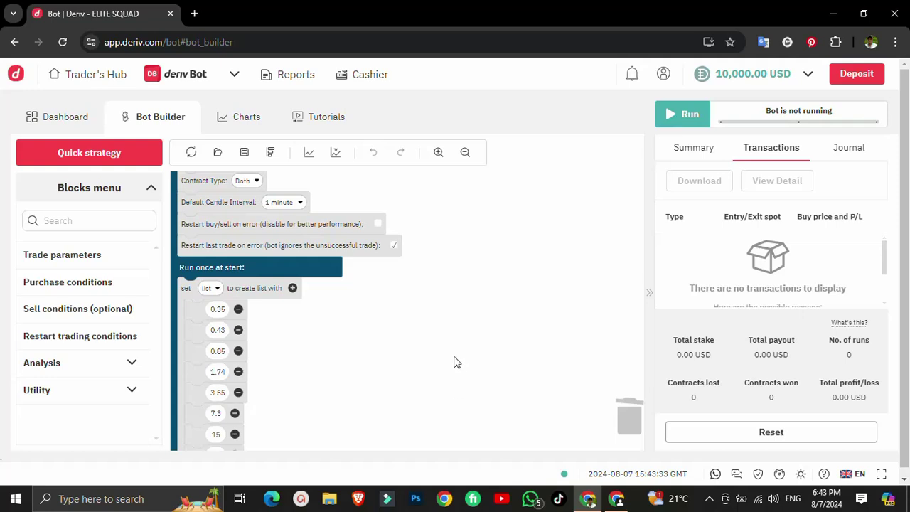
scroll(455, 356, "down", 3)
scroll(441, 291, "down", 3)
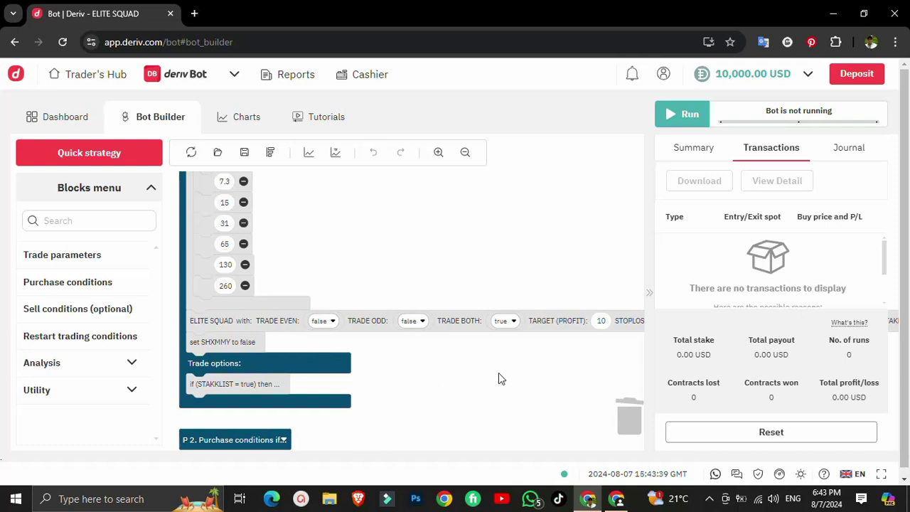
left_click_drag(522, 375, 367, 376)
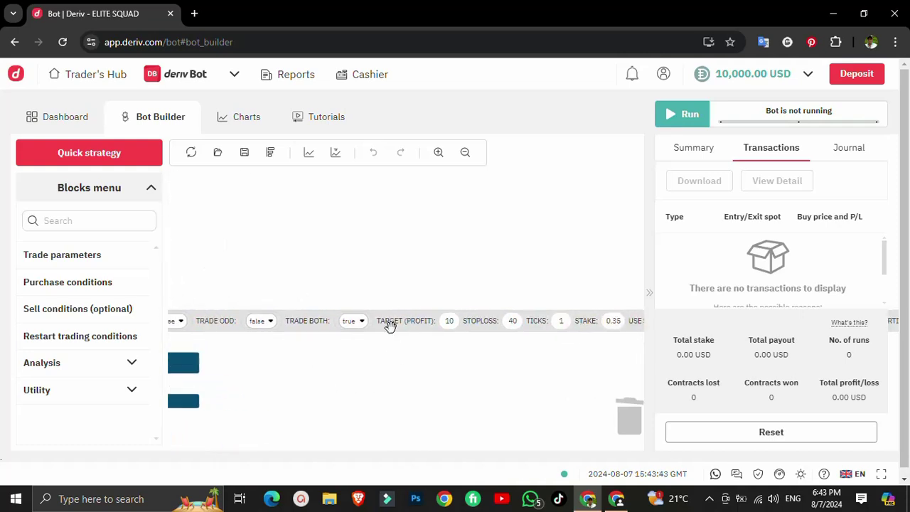
left_click(449, 320)
type("50")
left_click_drag(522, 417, 477, 428)
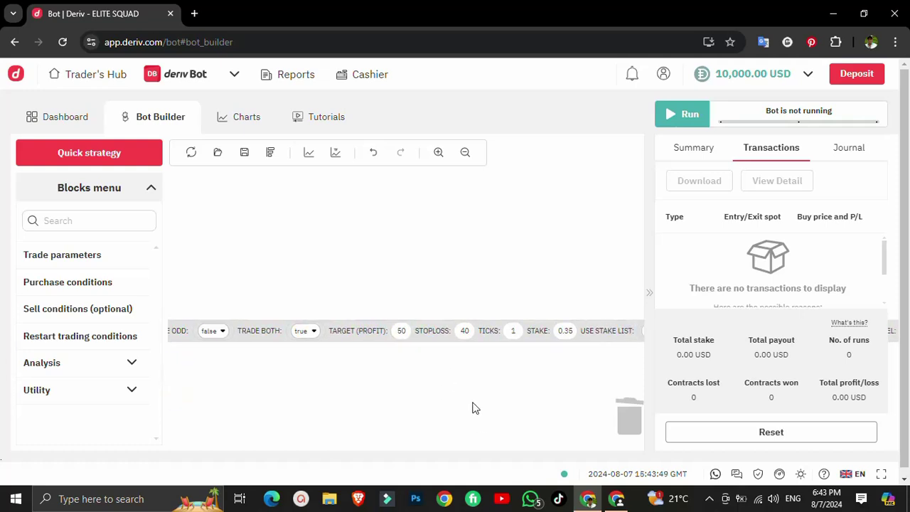
left_click(466, 331)
type("10")
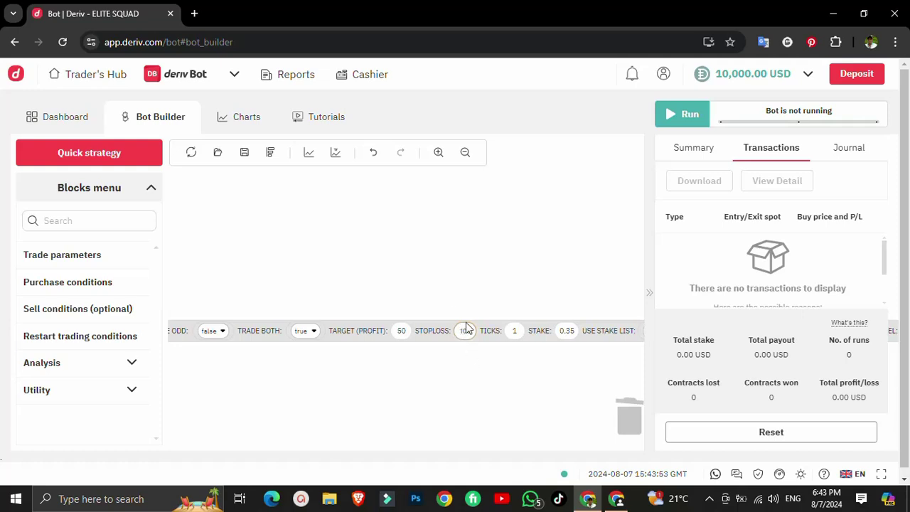
type("0")
Step: Set the stake to 5 in the ELITE SQUAD block
left_click_drag(554, 387, 417, 377)
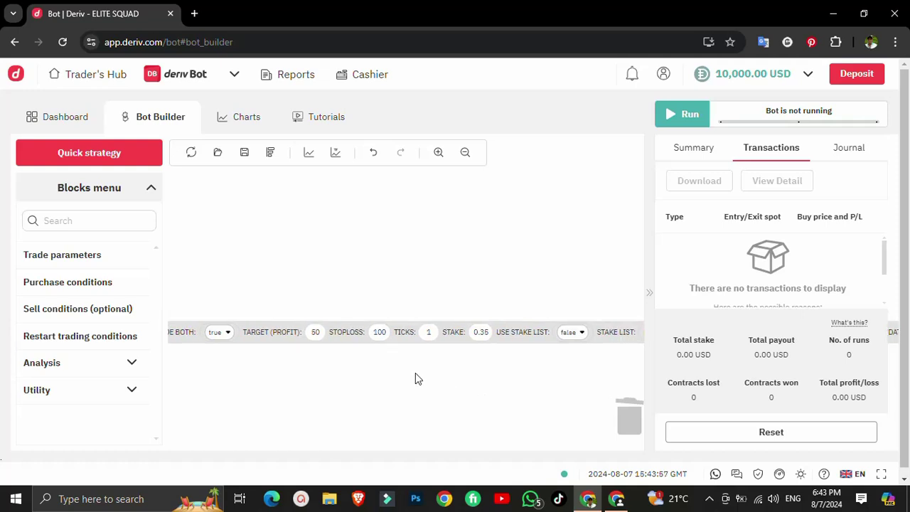
left_click_drag(524, 390, 505, 390)
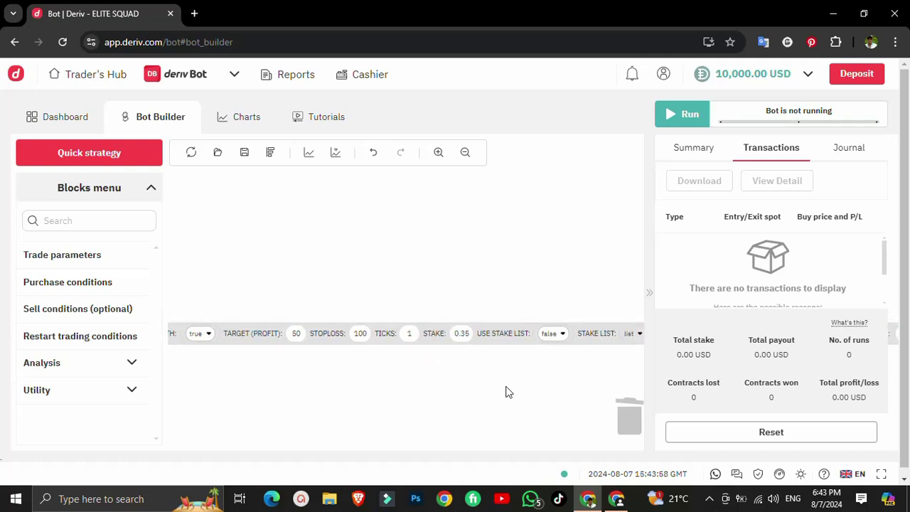
left_click(461, 334)
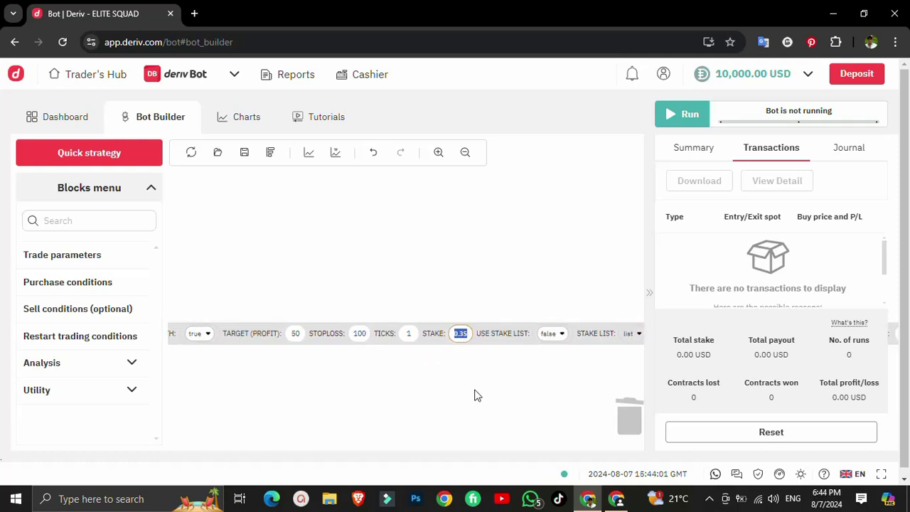
type("5")
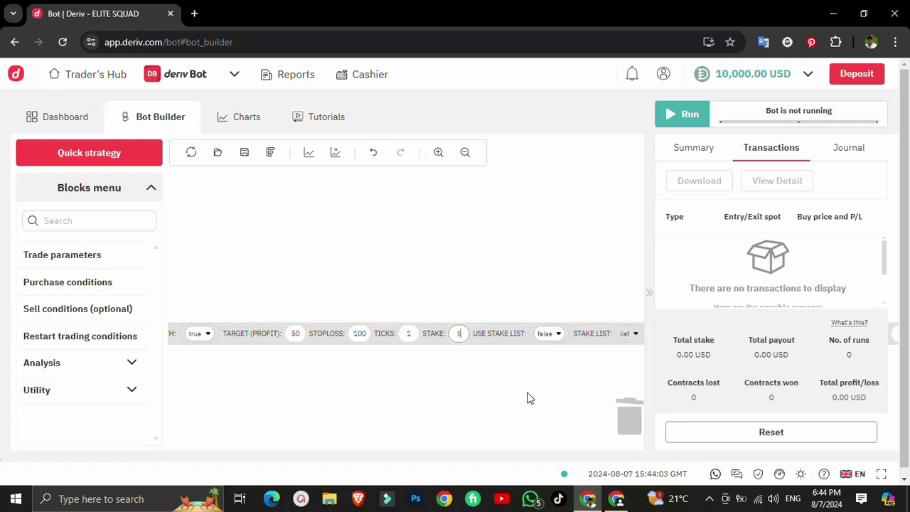
Step: Review the ELITE SQUAD block's parameters, from the trade even, odd and both options to the stake list, martingale and tick settings
left_click_drag(527, 396, 261, 403)
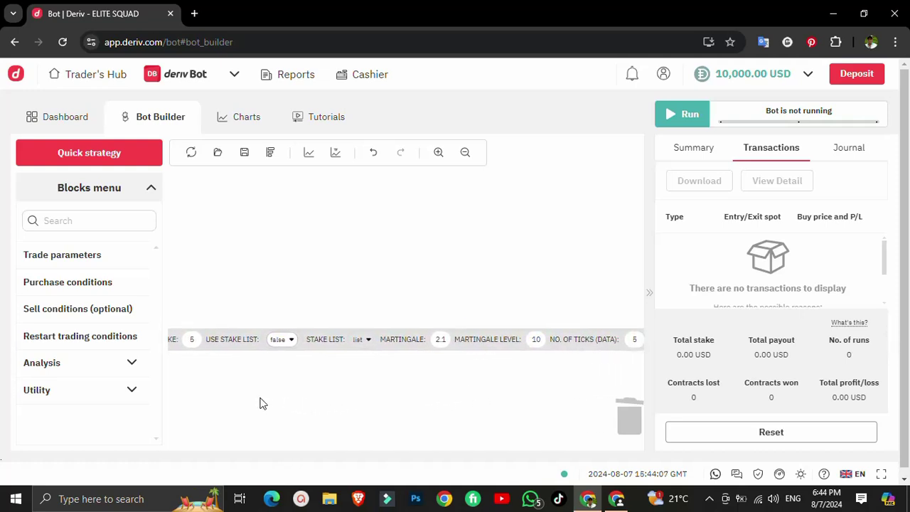
left_click_drag(430, 408, 420, 408)
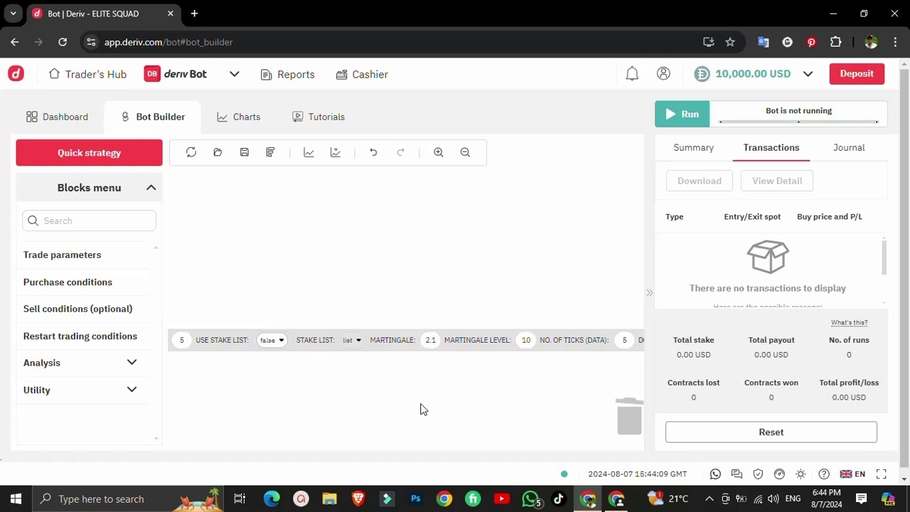
scroll(420, 408, "left", 5)
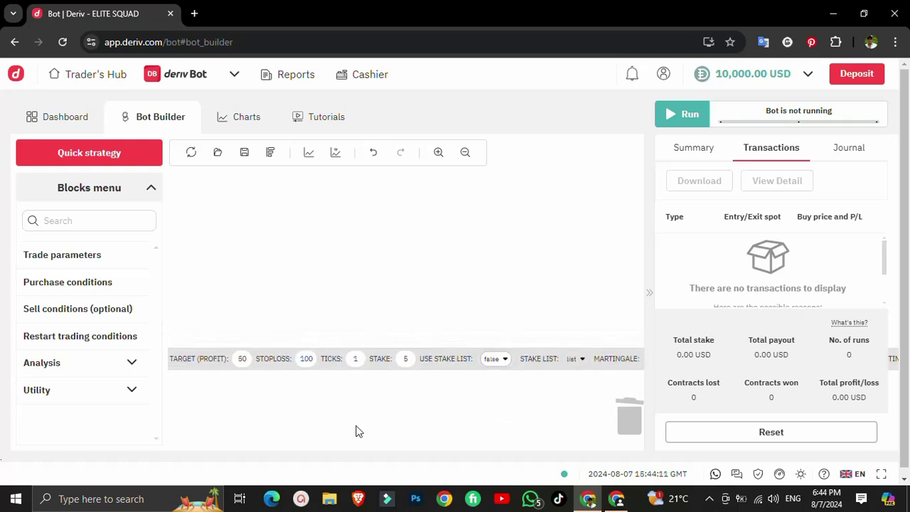
scroll(447, 429, "left", 5)
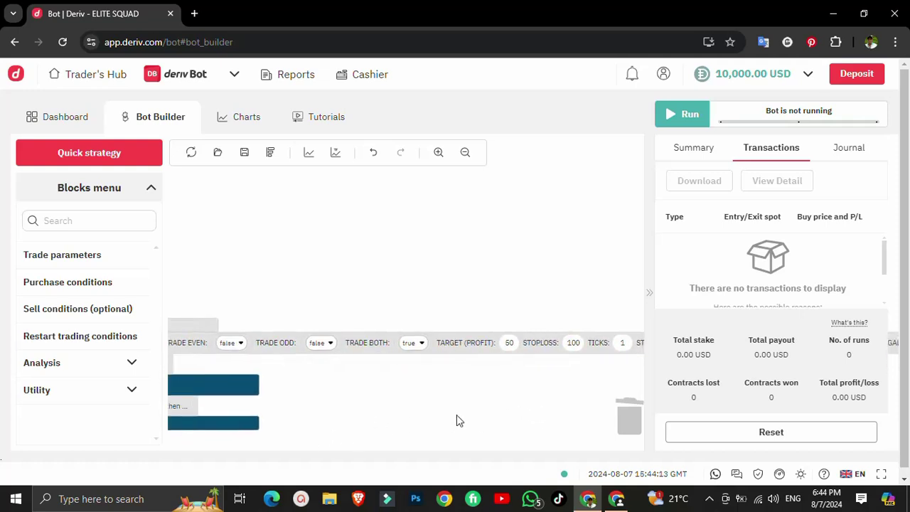
scroll(466, 425, "right", 1)
scroll(461, 419, "down", 1)
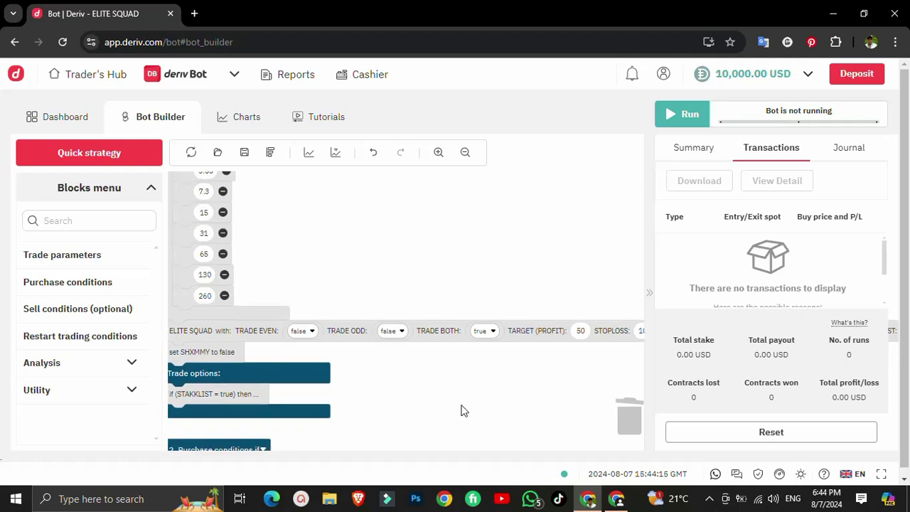
left_click_drag(458, 411, 425, 428)
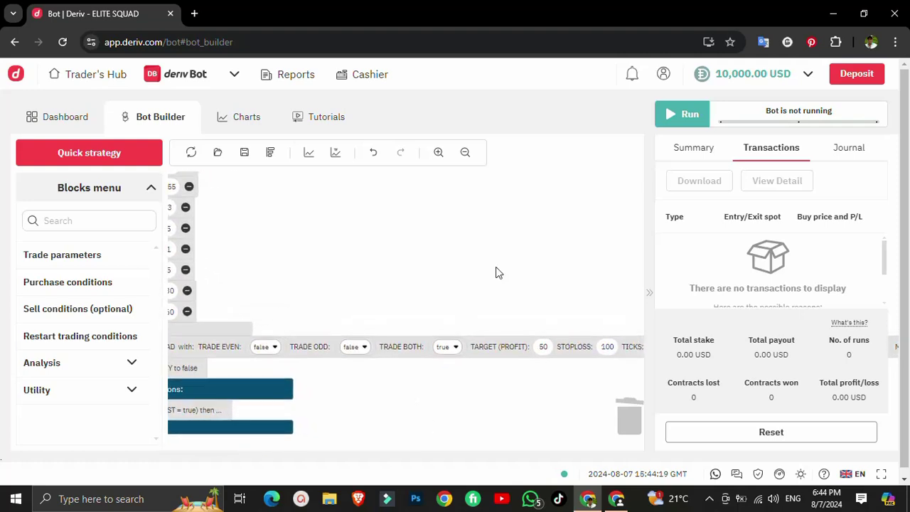
left_click_drag(496, 270, 465, 279)
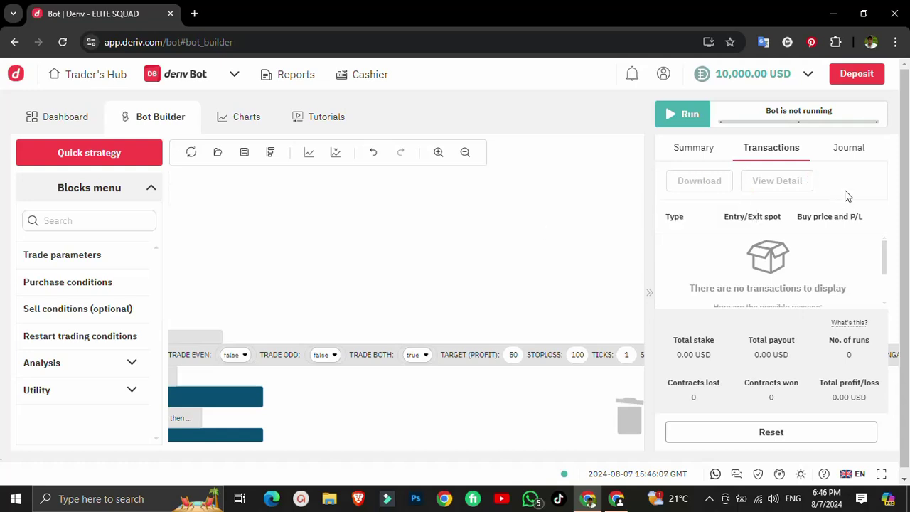
Step: Run the bot briefly with its journal shown, and stop it
left_click(674, 120)
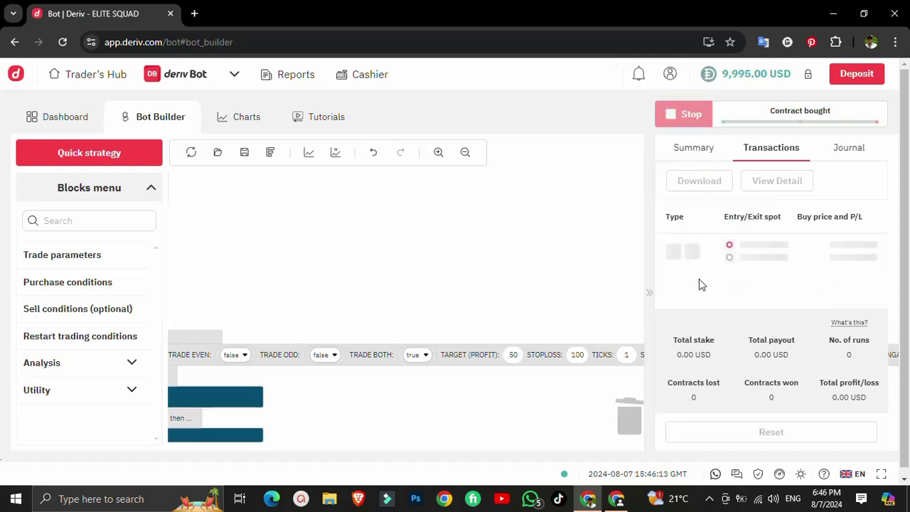
left_click(843, 152)
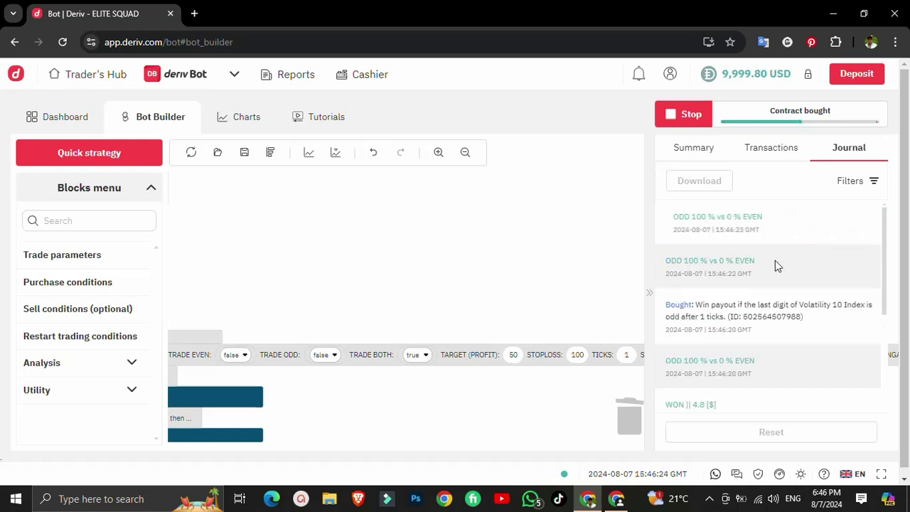
left_click(679, 113)
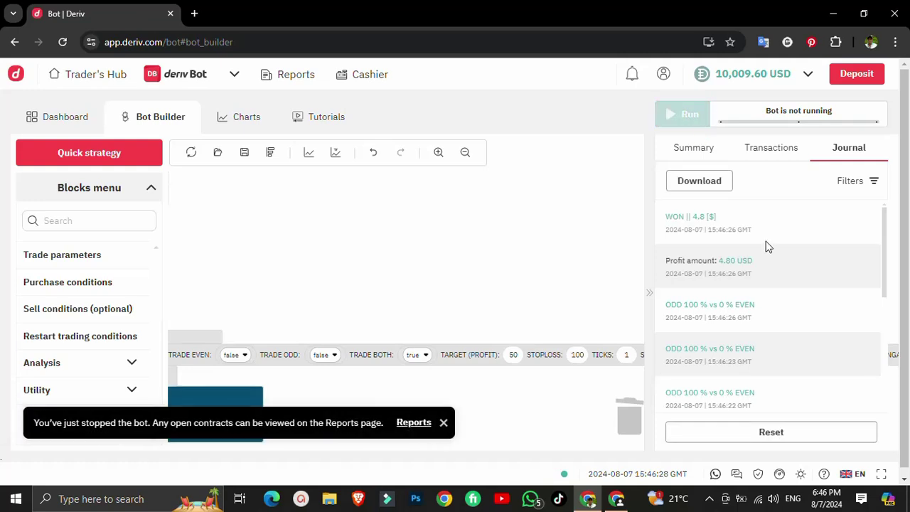
Step: Examine the earliest odd versus even percentage entries in the journal, logged before the first contract purchase
scroll(772, 279, "down", 10)
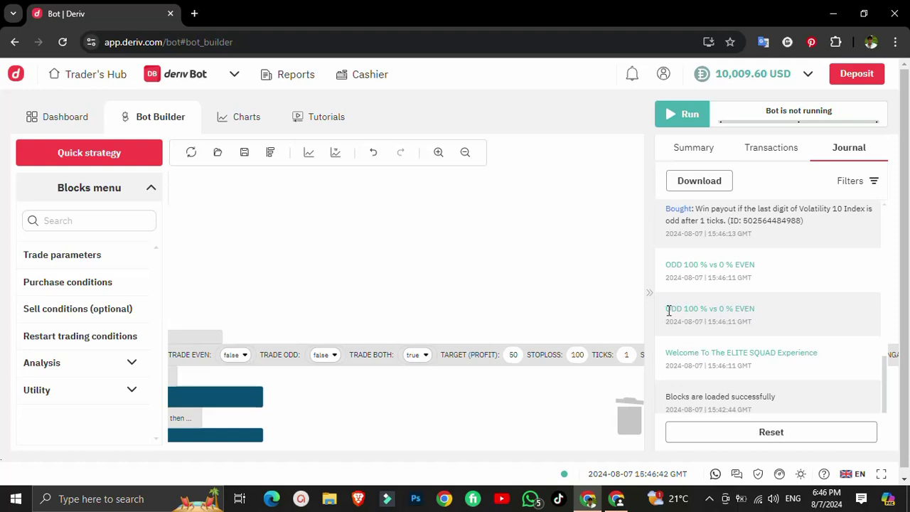
left_click_drag(668, 310, 707, 311)
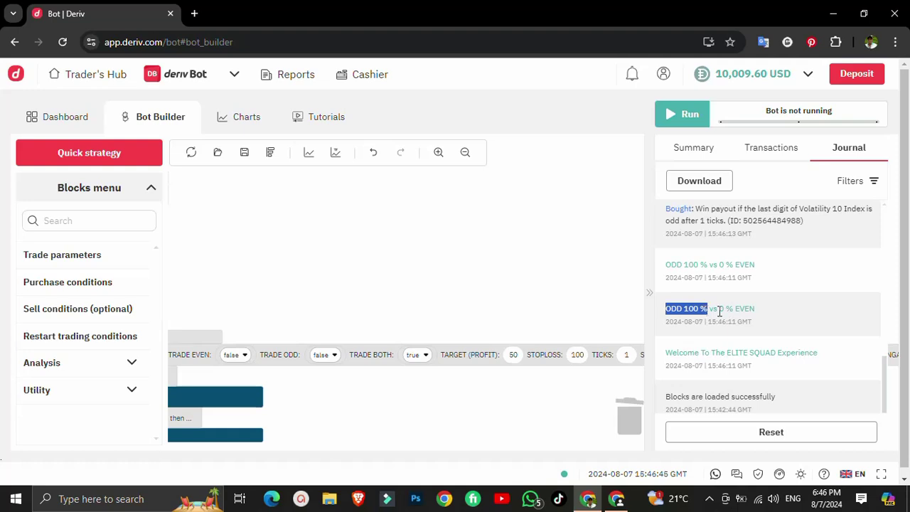
left_click(725, 311)
left_click_drag(727, 310, 758, 314)
left_click(739, 310)
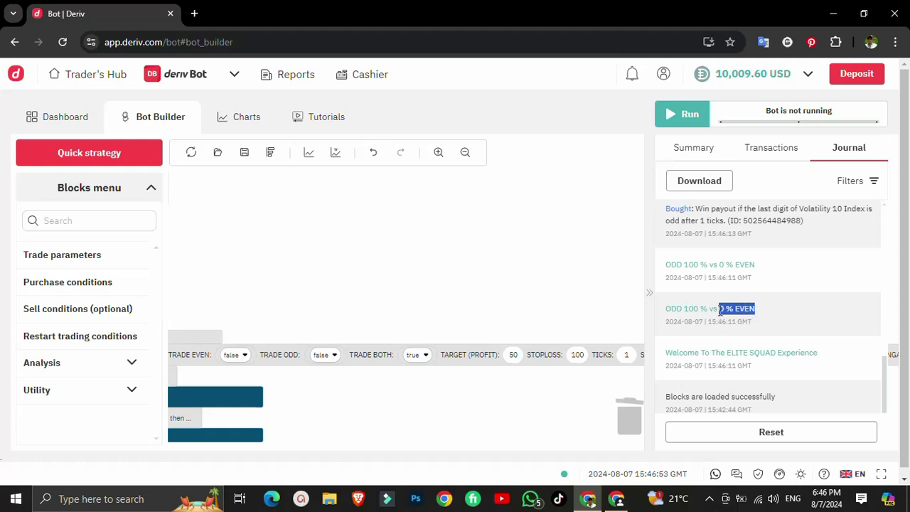
left_click(730, 308)
left_click_drag(667, 309, 732, 309)
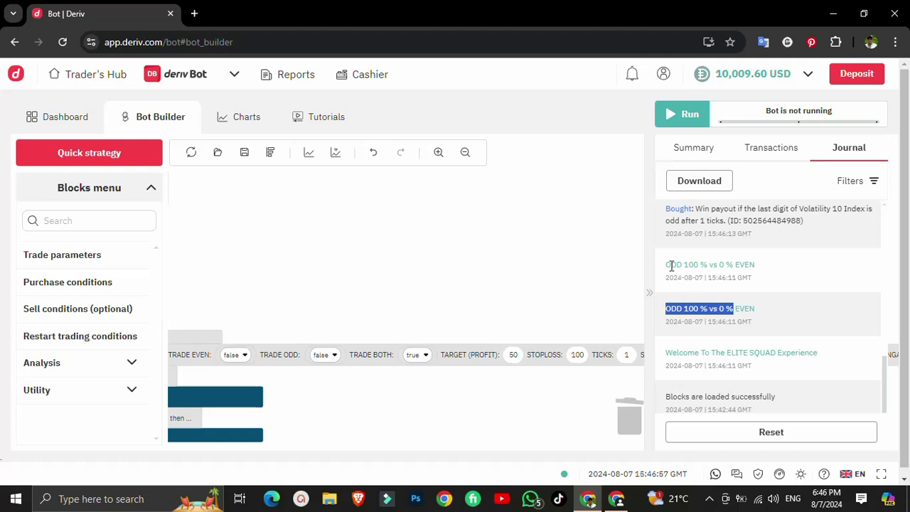
left_click_drag(667, 266, 758, 267)
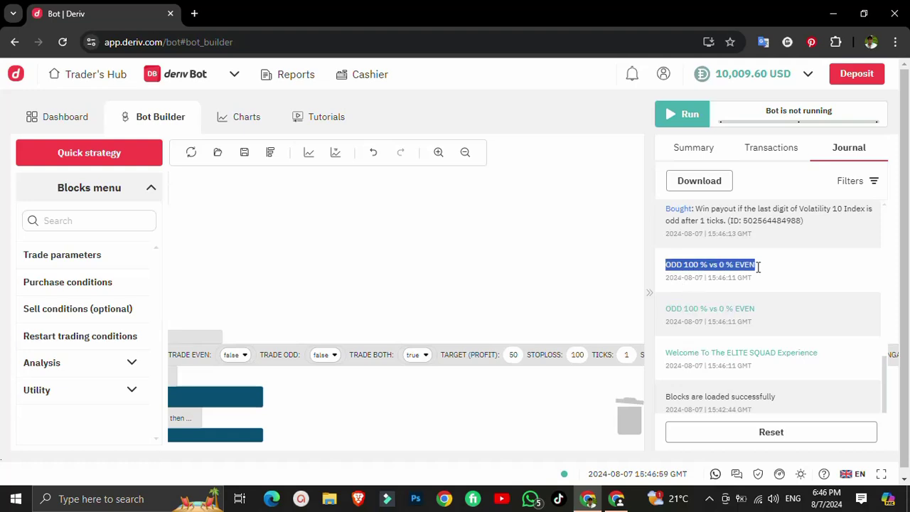
left_click(718, 269)
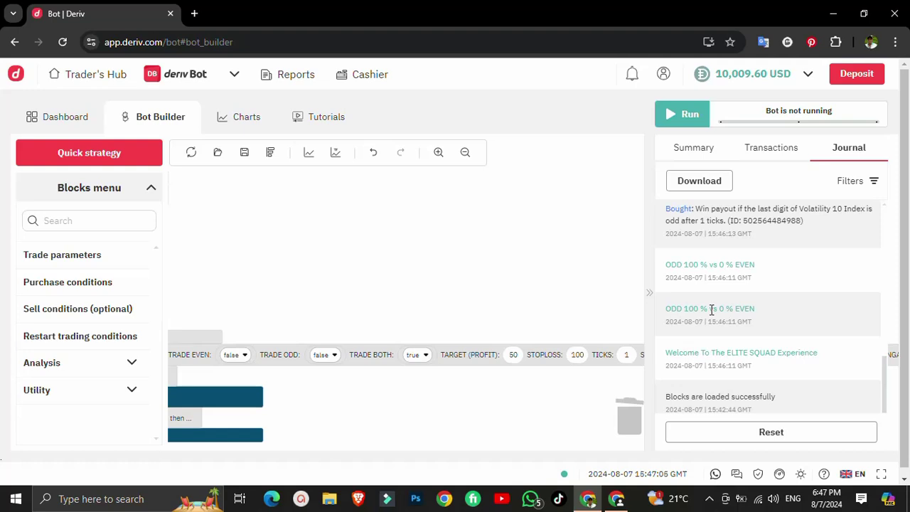
left_click_drag(667, 309, 705, 310)
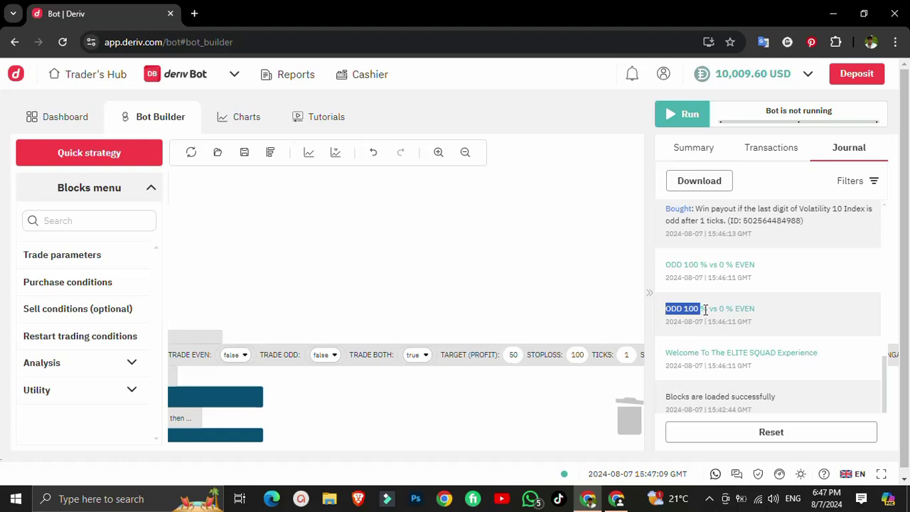
left_click(666, 269)
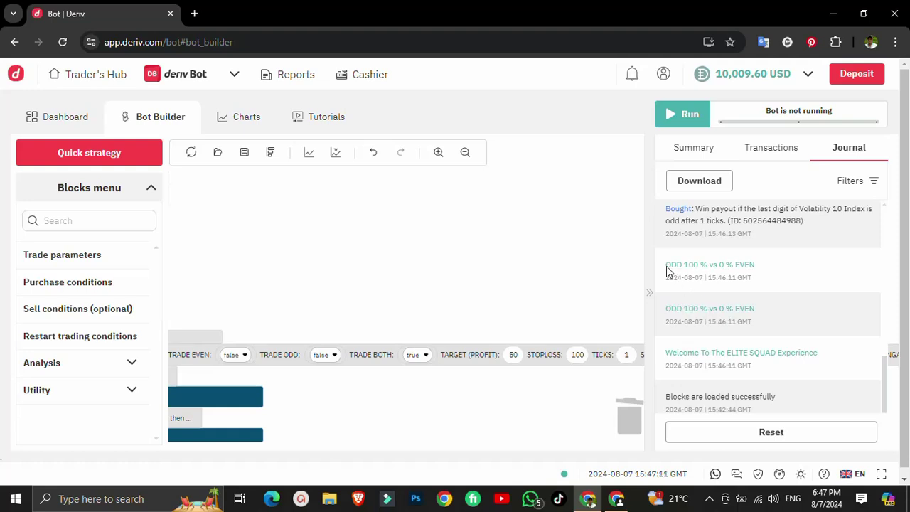
left_click_drag(666, 267, 713, 269)
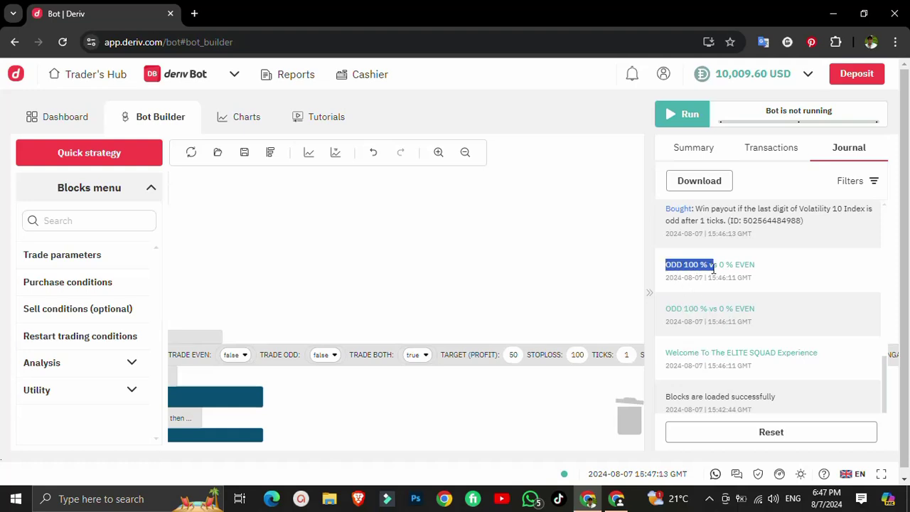
Step: Compare the first bought contract's journal entry and timestamp with the odd versus even percentage entries around it
scroll(884, 208, "up", 1)
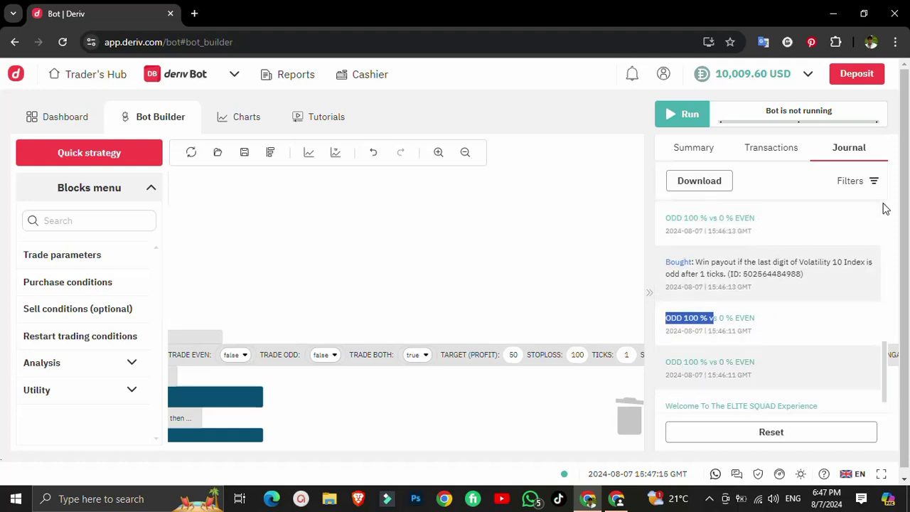
scroll(886, 208, "up", 1)
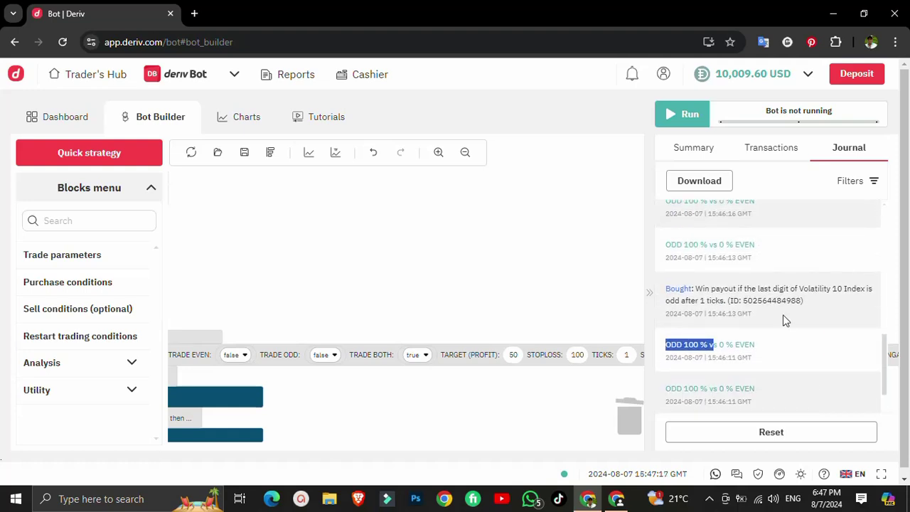
left_click(697, 357)
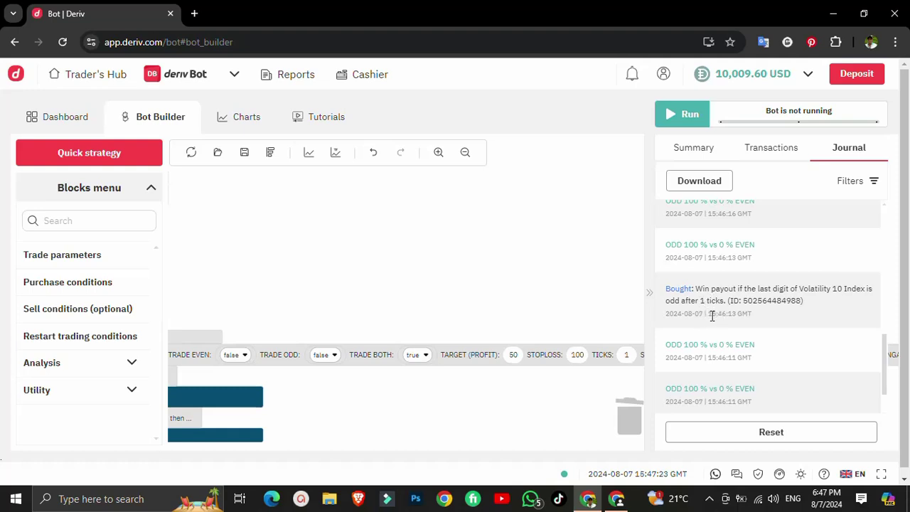
left_click_drag(669, 389, 763, 389)
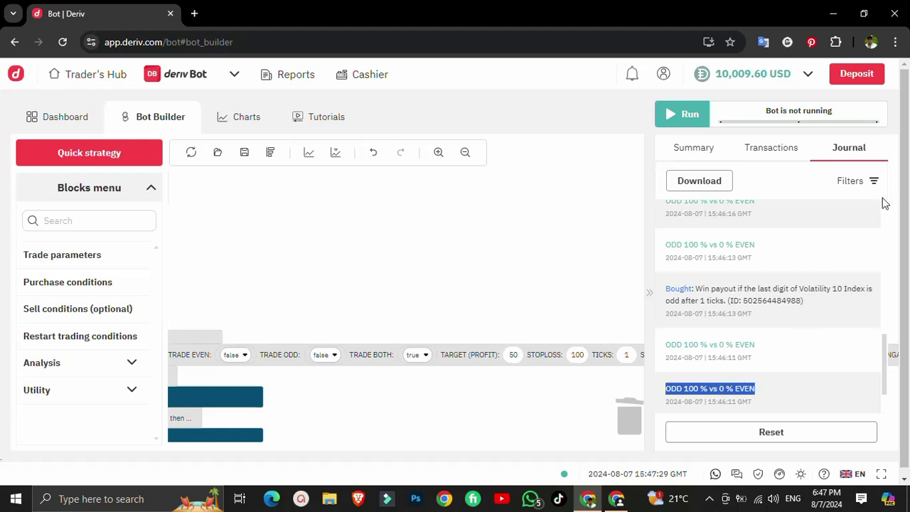
left_click_drag(721, 314, 727, 314)
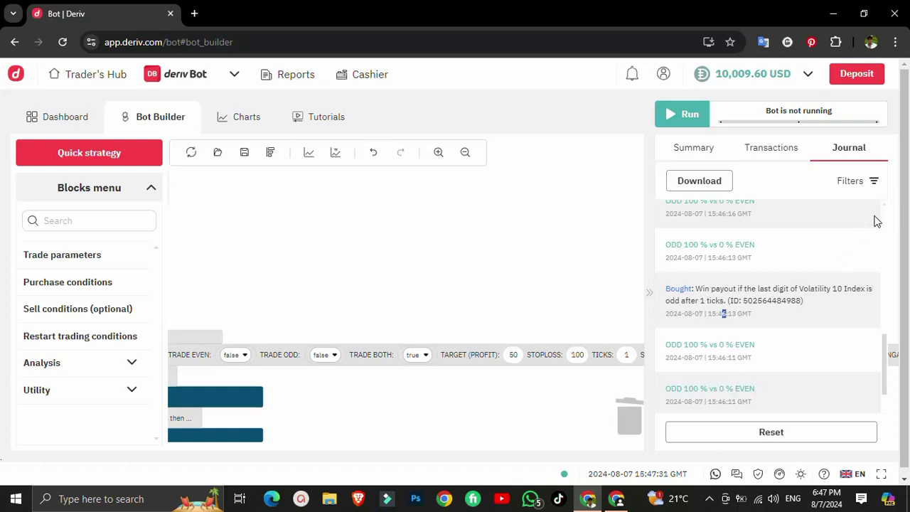